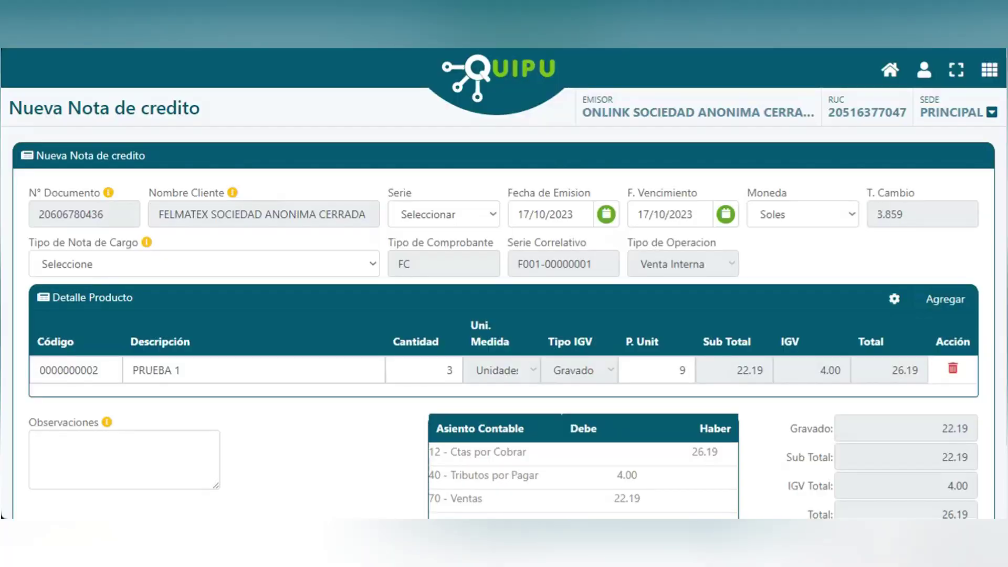
# Step: Set the credit note's Serie to F001
pyautogui.scroll(-2, 504, 284)
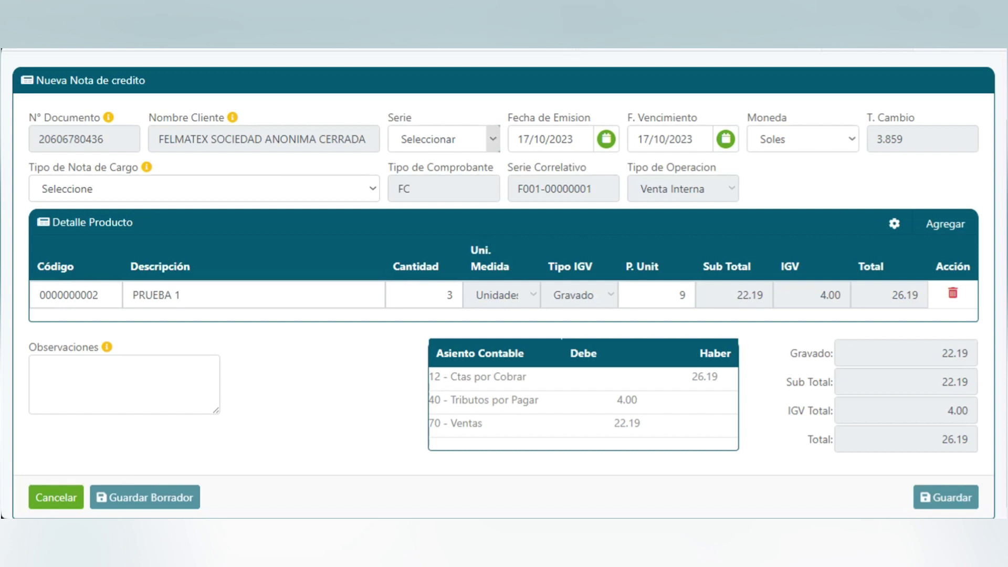
pyautogui.scroll(2, 493, 139)
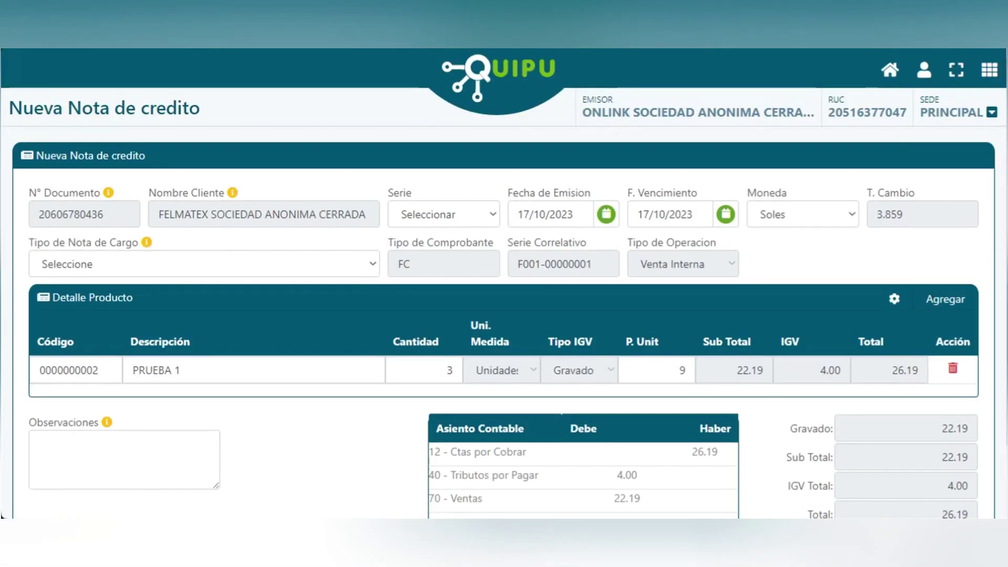
pyautogui.click(492, 214)
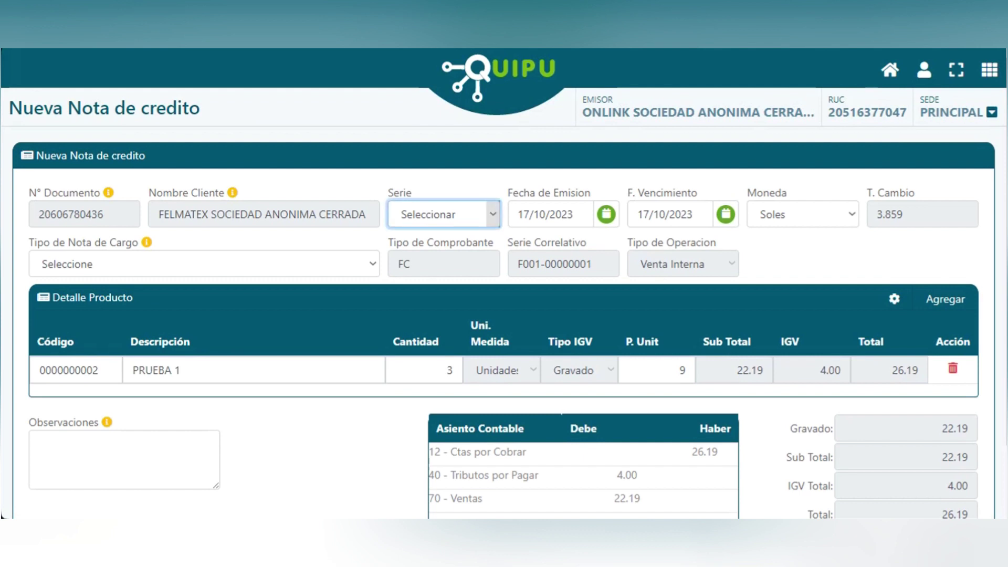
pyautogui.click(424, 251)
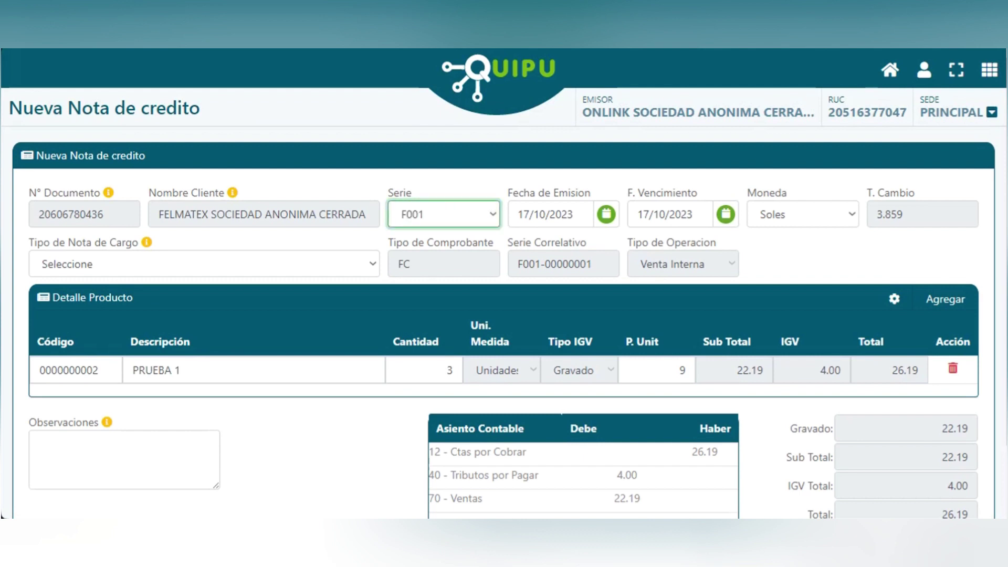
# Step: Review the credit note's issue date, due date, currency, voucher type and series correlative fields
pyautogui.press('Tab')
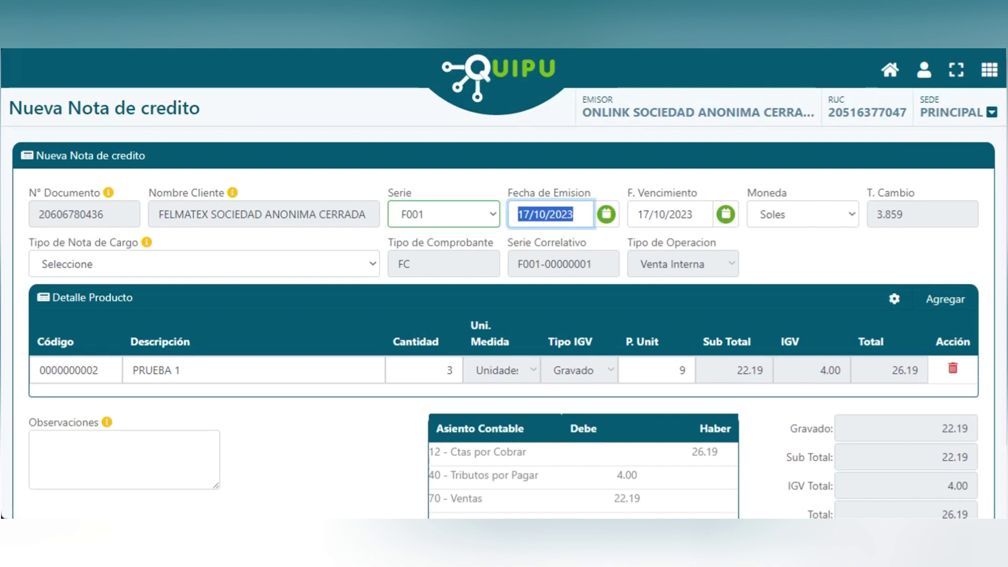
pyautogui.press('Escape')
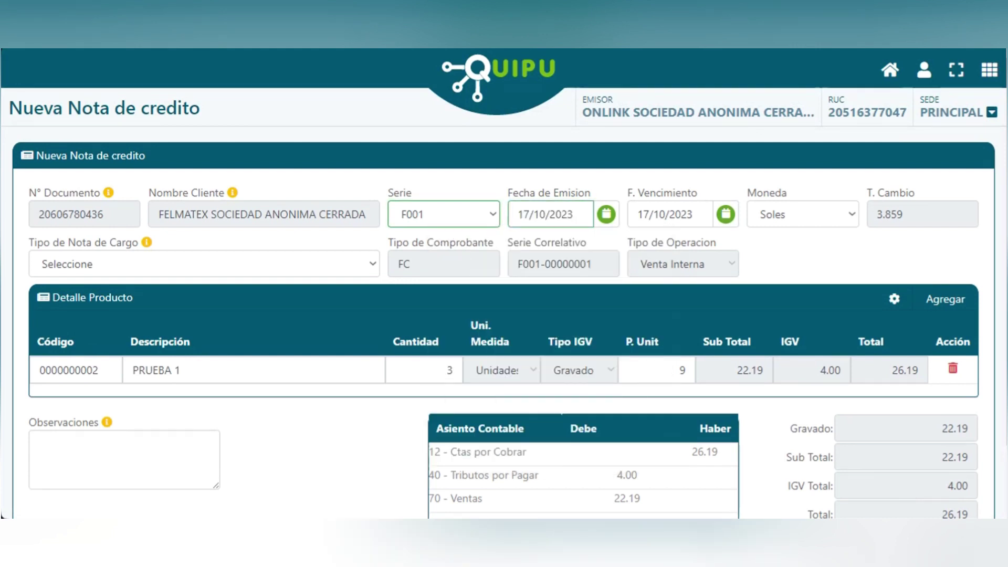
pyautogui.click(605, 215)
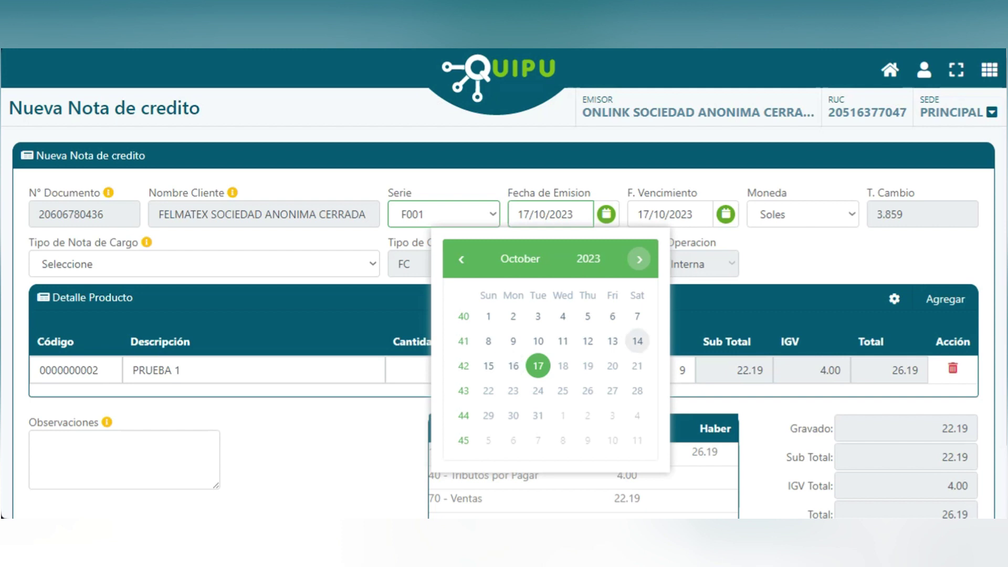
pyautogui.press('Escape')
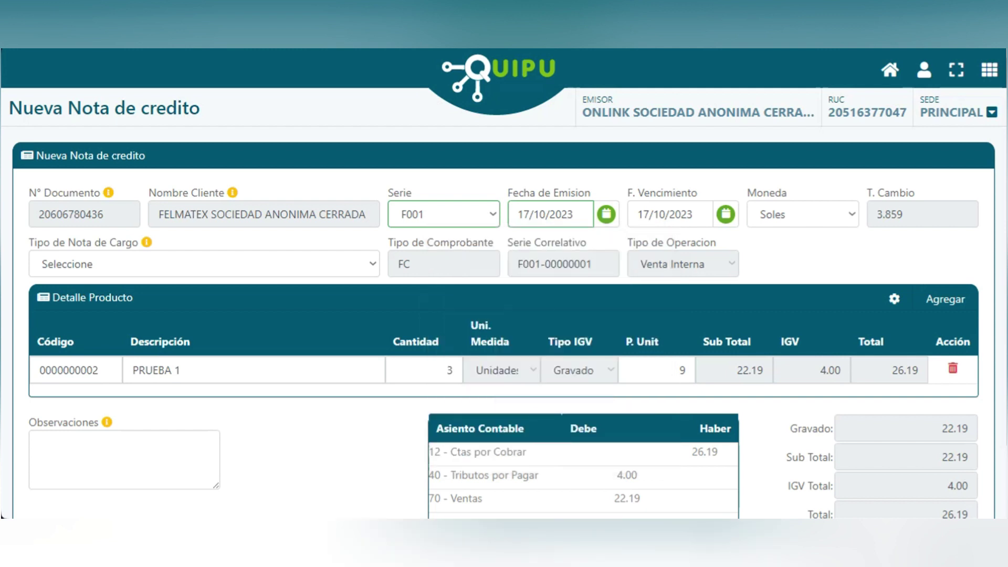
pyautogui.moveTo(642, 214); pyautogui.dragTo(688, 214)
pyautogui.click(693, 214)
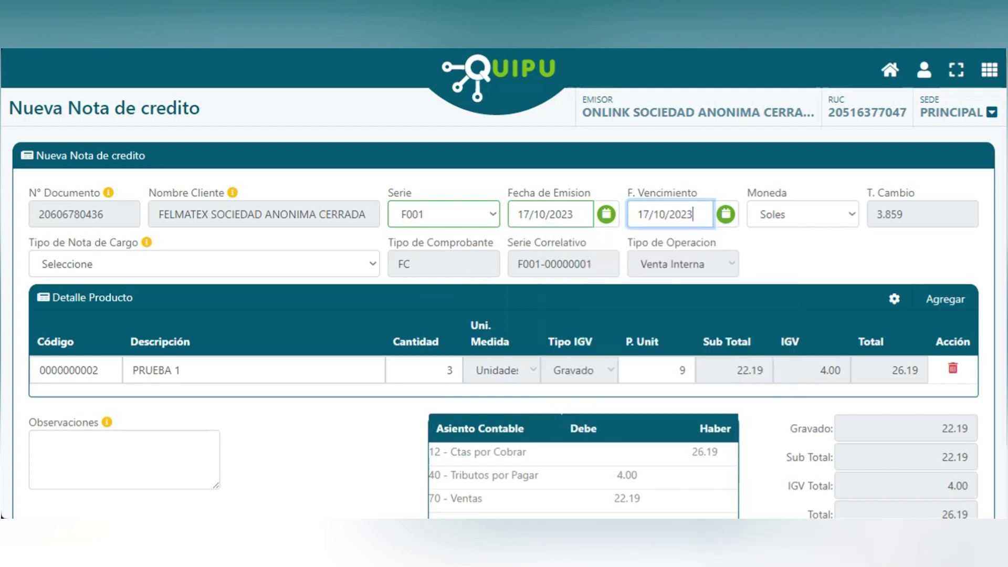
pyautogui.press('Tab')
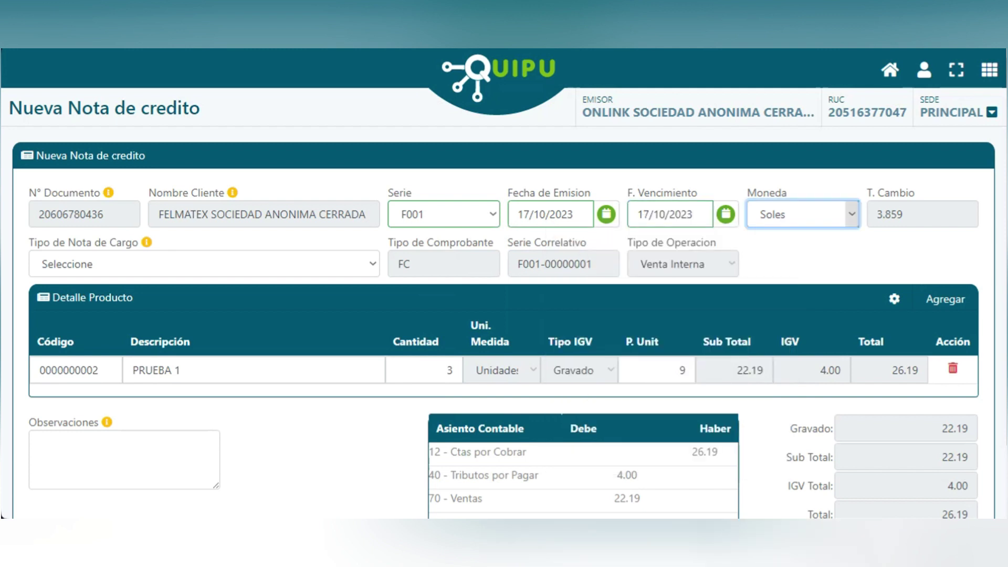
pyautogui.press('Tab')
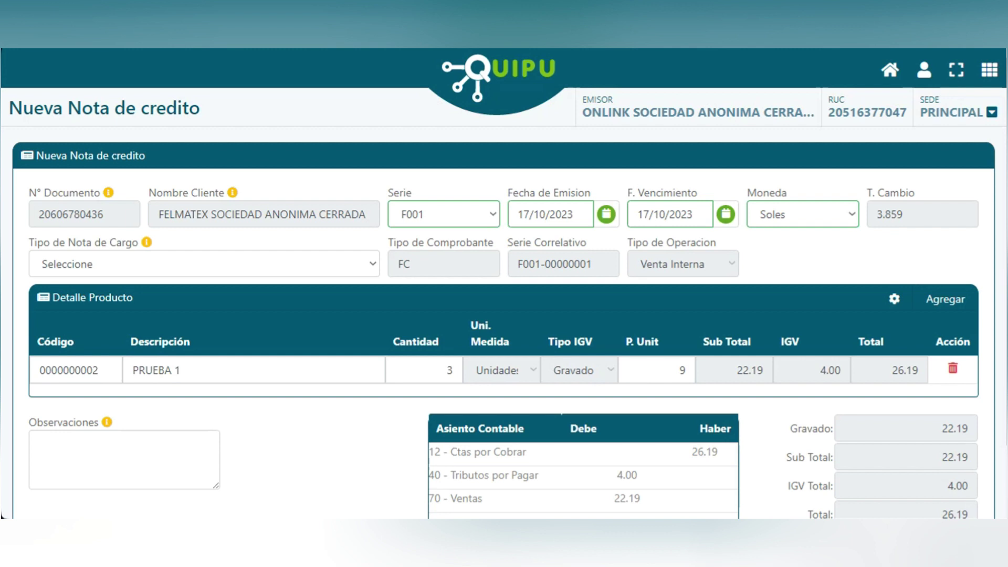
pyautogui.moveTo(411, 264); pyautogui.dragTo(403, 264)
pyautogui.click(407, 264)
pyautogui.moveTo(522, 264); pyautogui.dragTo(585, 264)
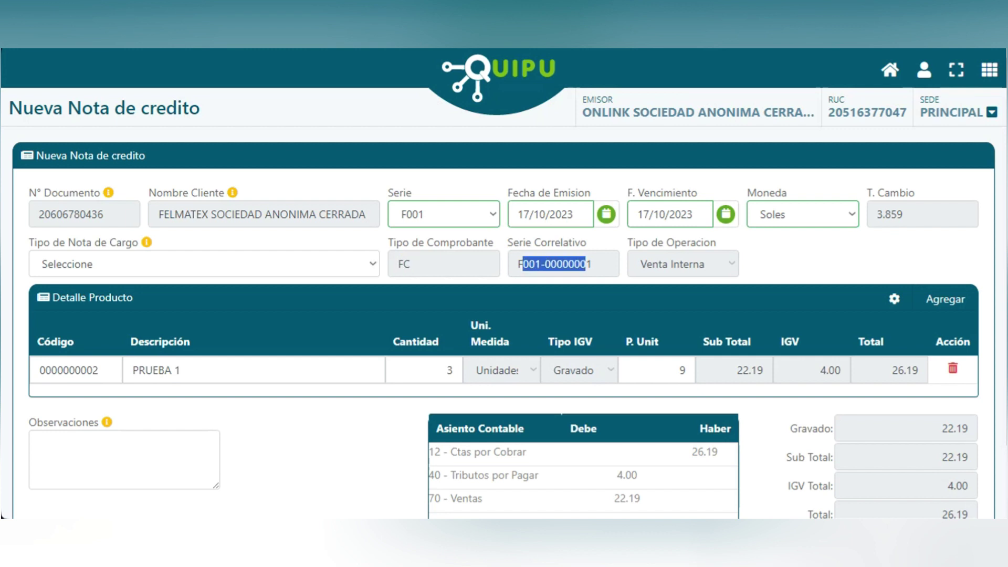
# Step: Review the available credit note types and set Tipo de Nota de Cargo to Anulación de la operación
pyautogui.click(204, 264)
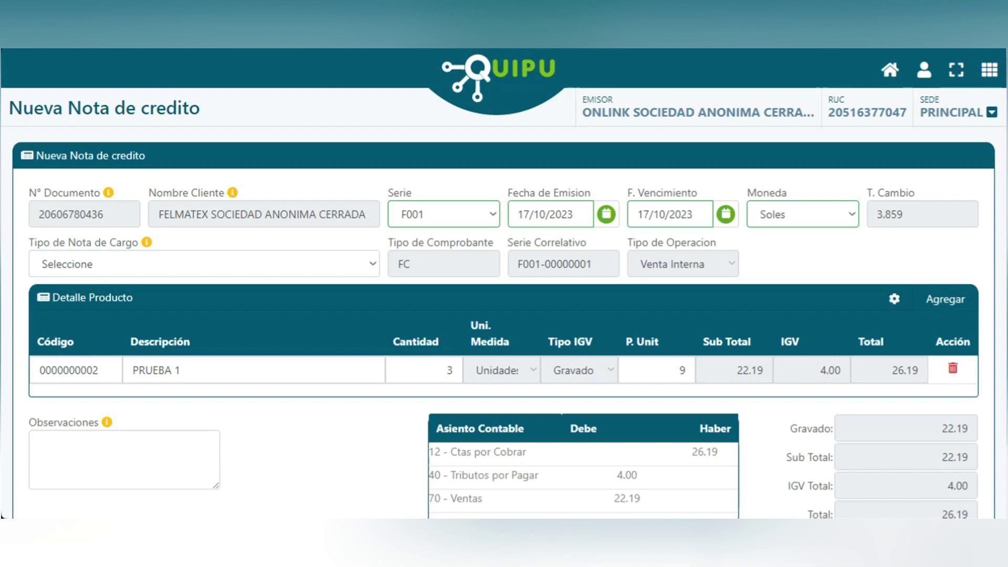
pyautogui.moveTo(58, 370); pyautogui.dragTo(98, 370)
pyautogui.moveTo(592, 264); pyautogui.dragTo(517, 264)
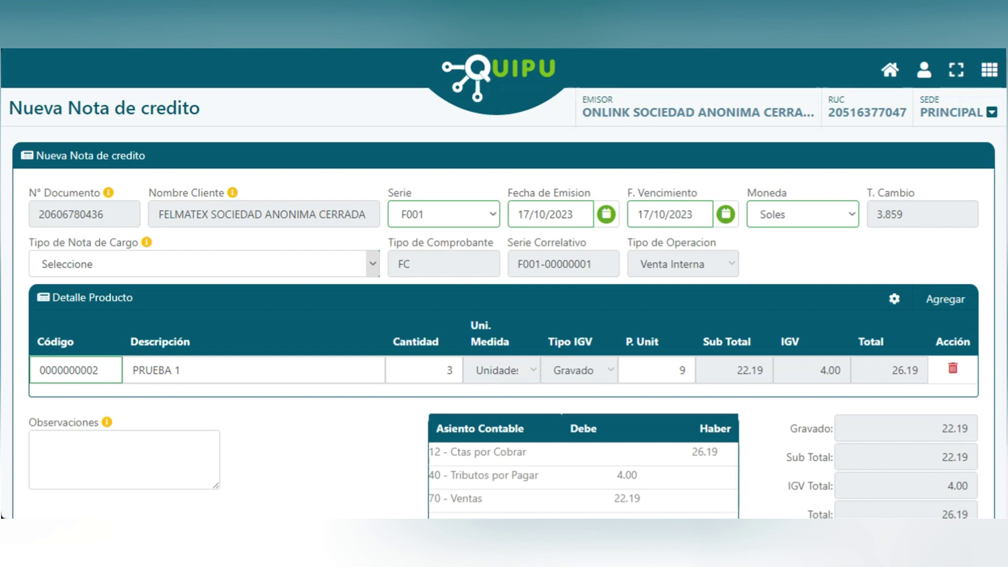
pyautogui.click(204, 264)
pyautogui.press('Down')
# Step: Compare the note's total with the product line's total, and check the purpose of the Observaciones field
pyautogui.scroll(-2, 504, 283)
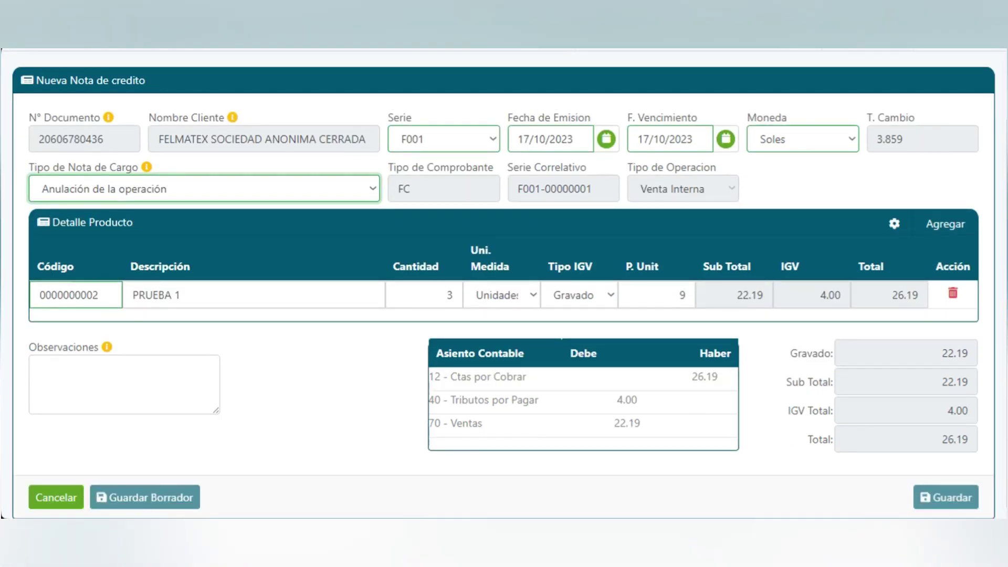
pyautogui.moveTo(942, 439); pyautogui.dragTo(968, 439)
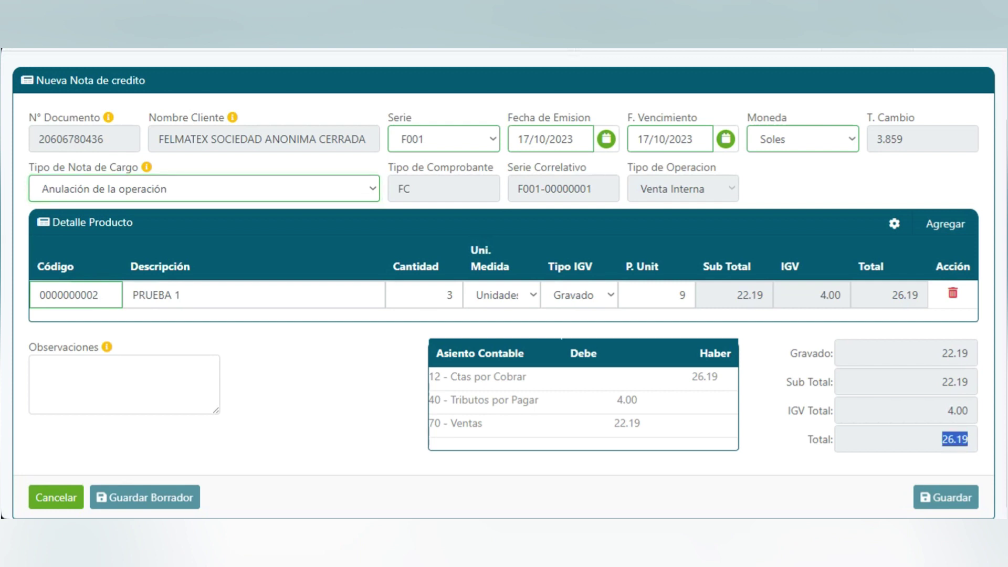
pyautogui.moveTo(892, 295); pyautogui.dragTo(918, 295)
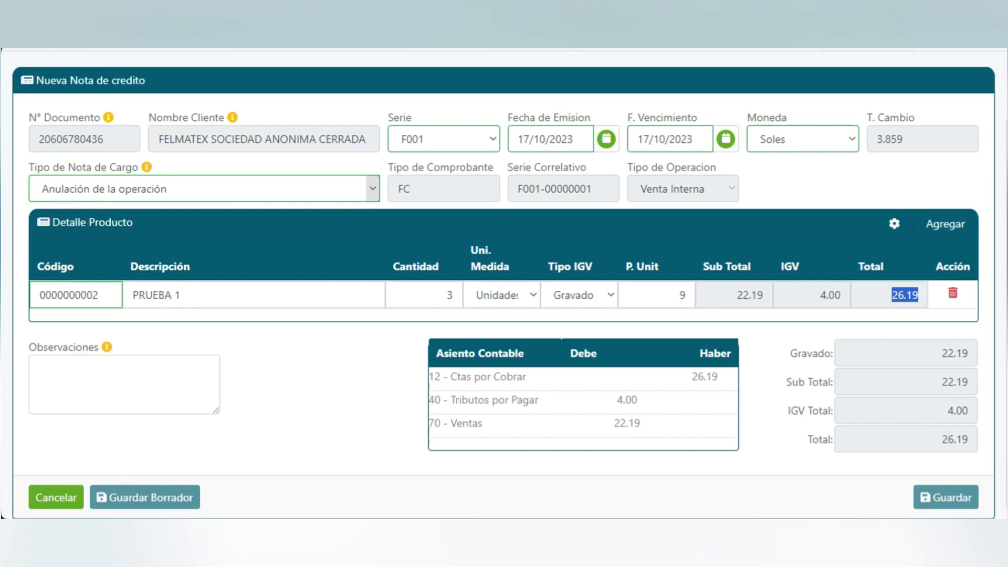
pyautogui.click(372, 188)
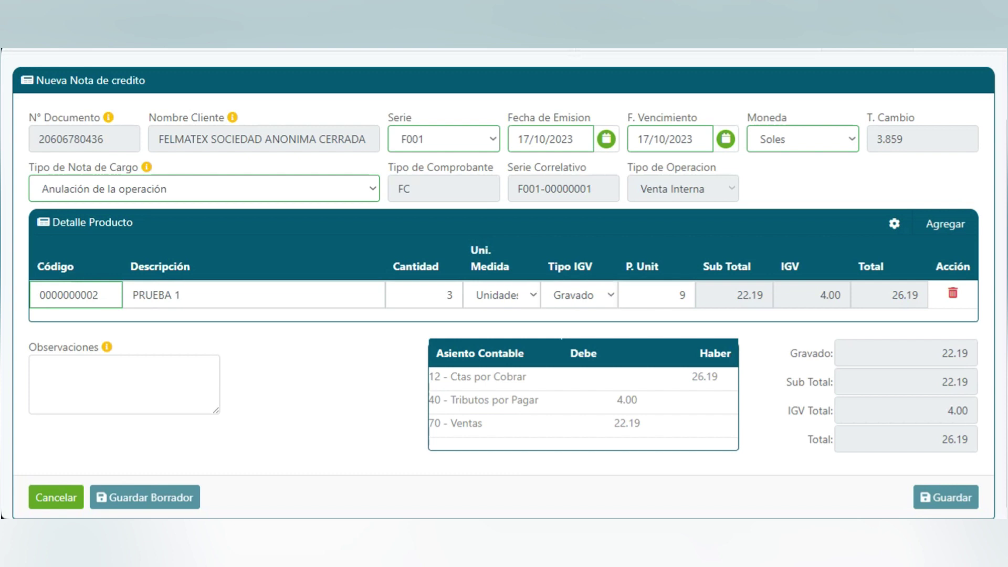
pyautogui.moveTo(29, 347); pyautogui.dragTo(101, 347)
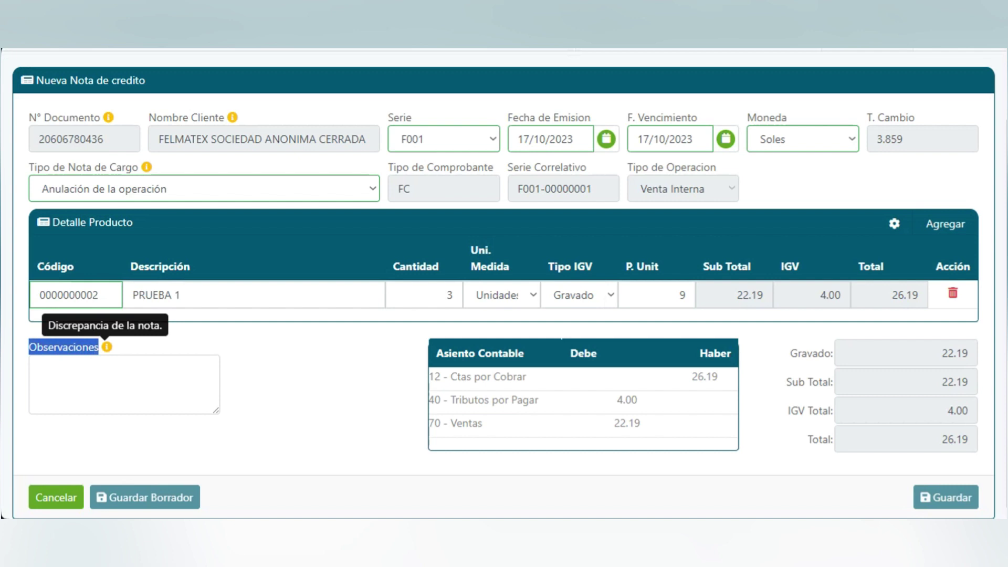
pyautogui.click(39, 368)
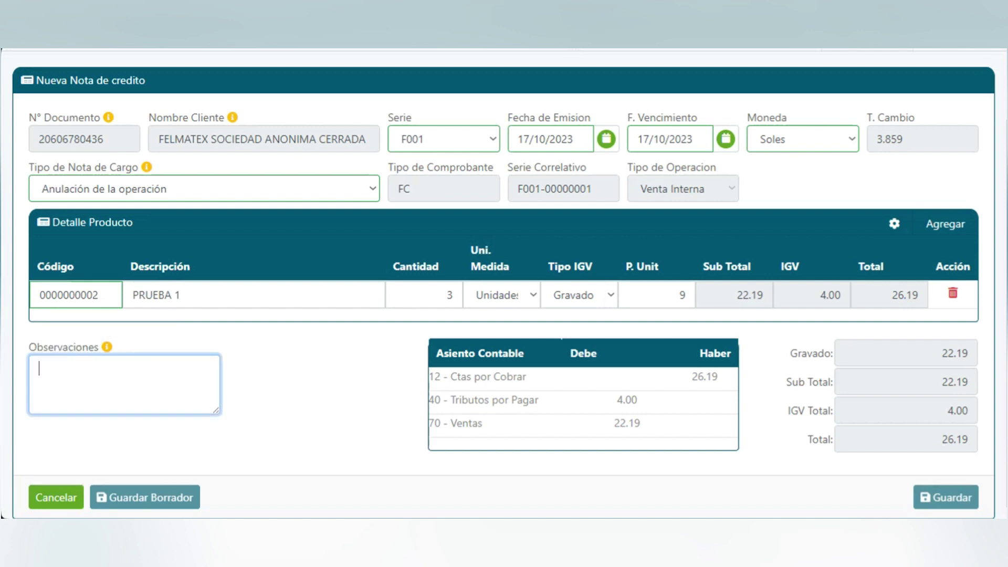
pyautogui.scroll(2, 504, 283)
pyautogui.scroll(-2, 504, 283)
pyautogui.scroll(2, 504, 284)
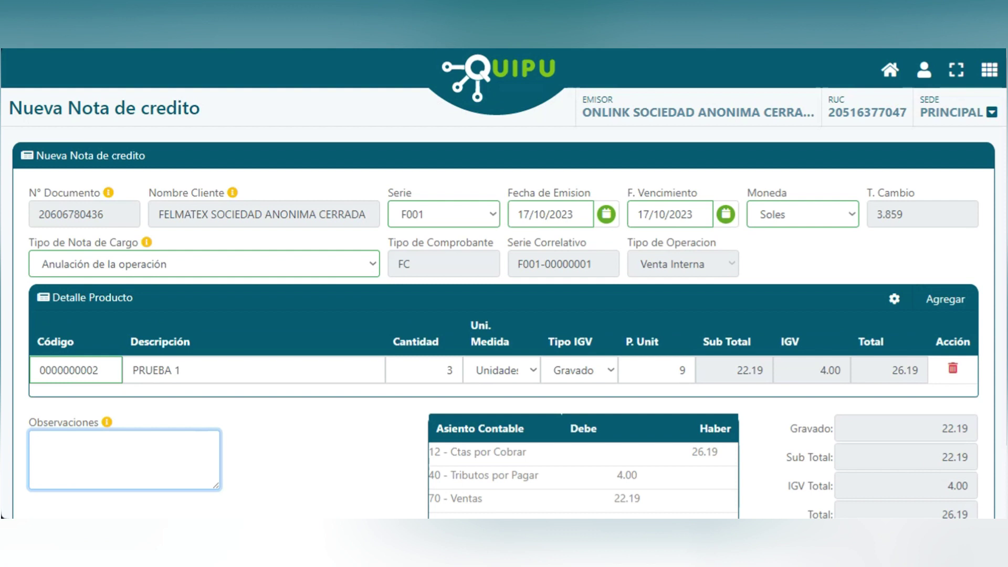
# Step: Display the Descuento and Descuento % columns in the product detail table, and hide both again
pyautogui.click(894, 299)
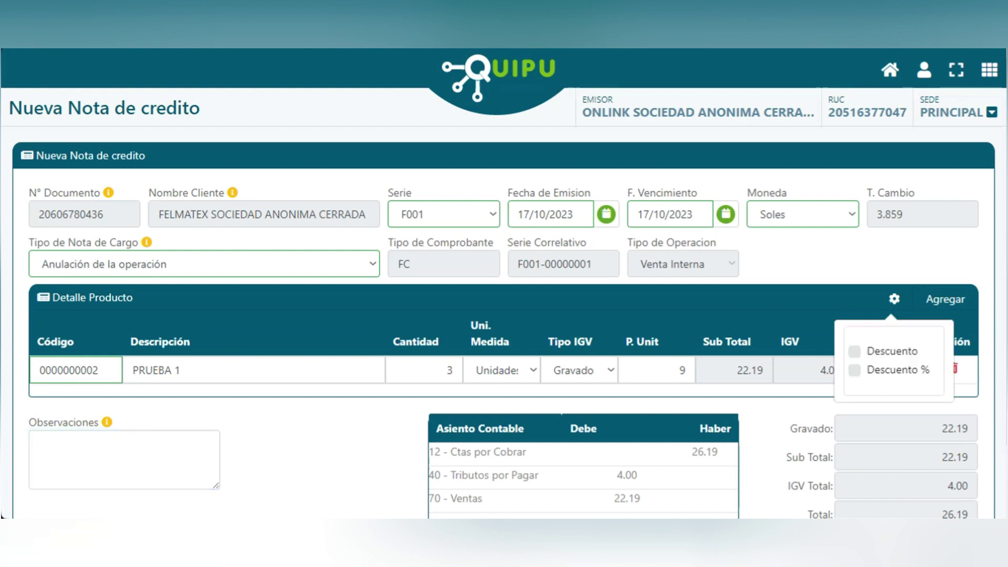
pyautogui.click(854, 352)
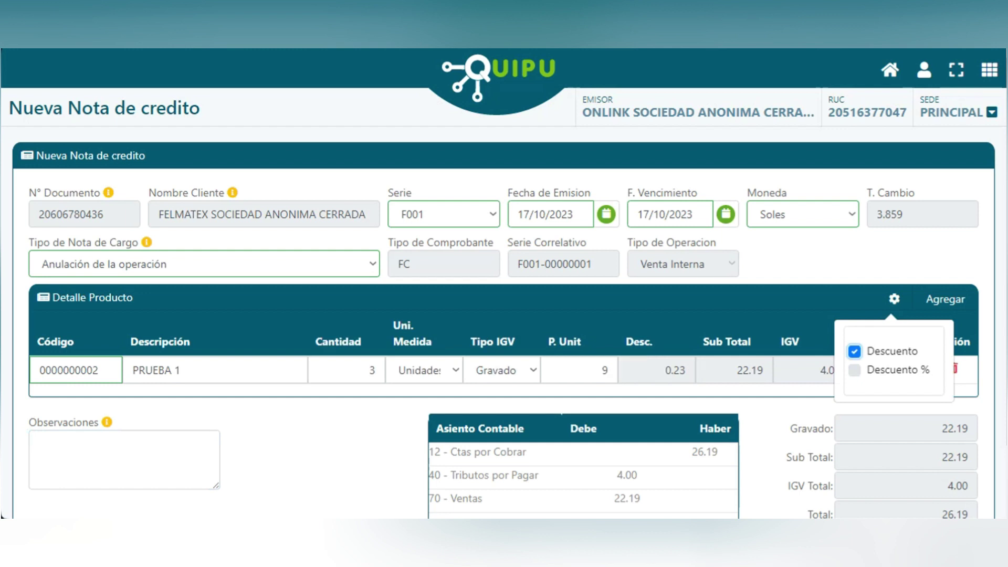
pyautogui.click(854, 370)
pyautogui.click(854, 351)
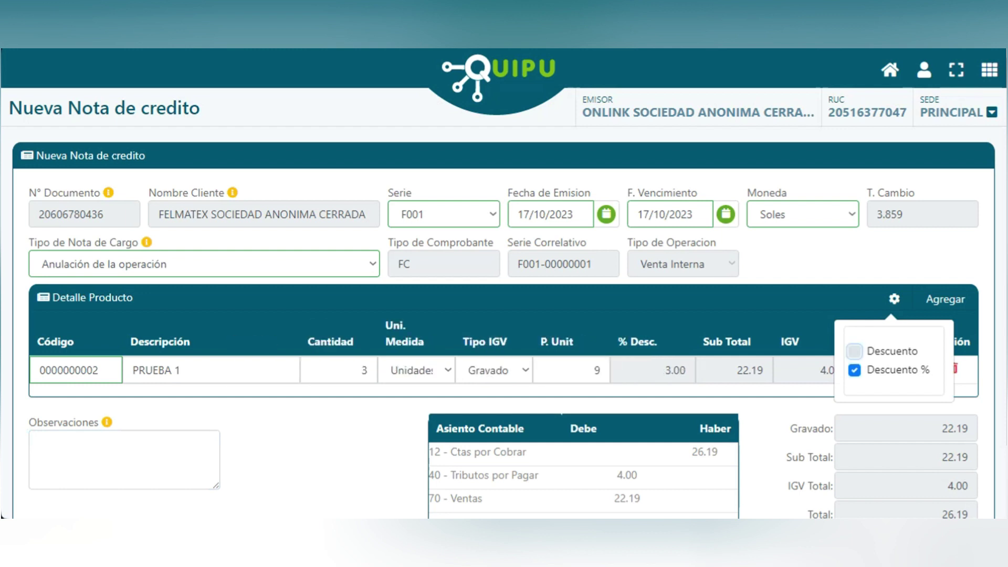
pyautogui.click(854, 370)
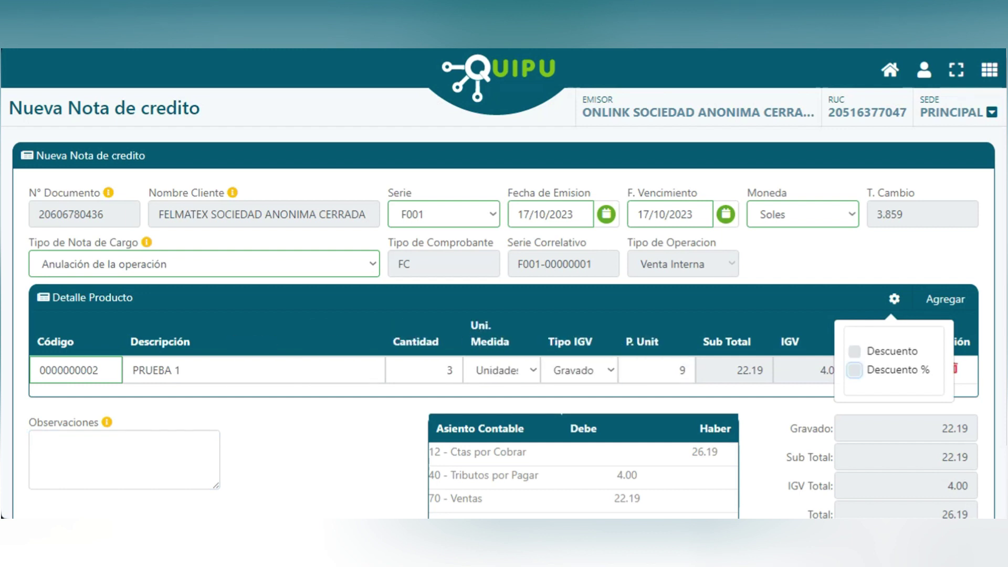
pyautogui.click(894, 299)
# Step: Look over the selectable Sede options and the filled-in credit note form, including its save options
pyautogui.scroll(-2, 504, 284)
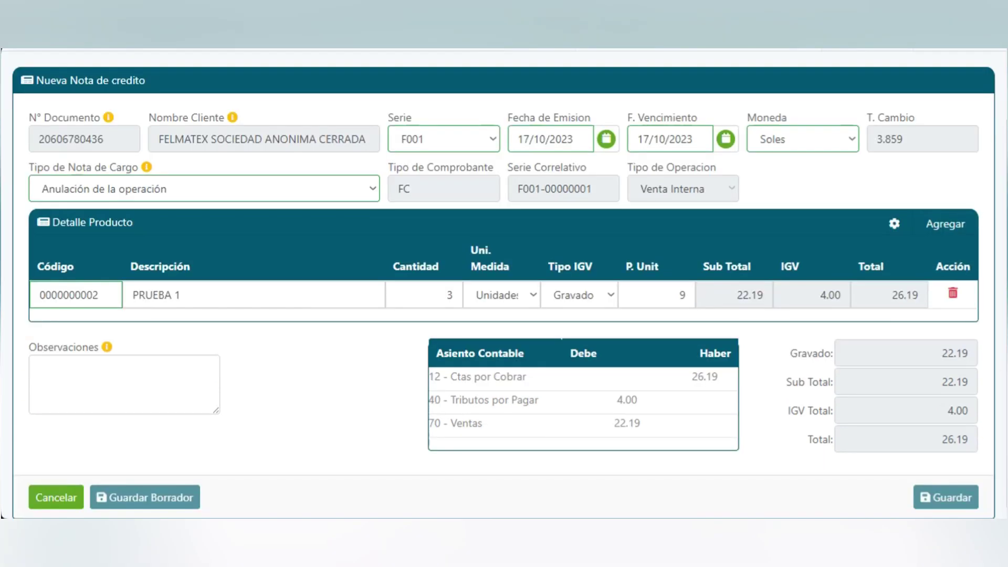
pyautogui.scroll(2, 504, 284)
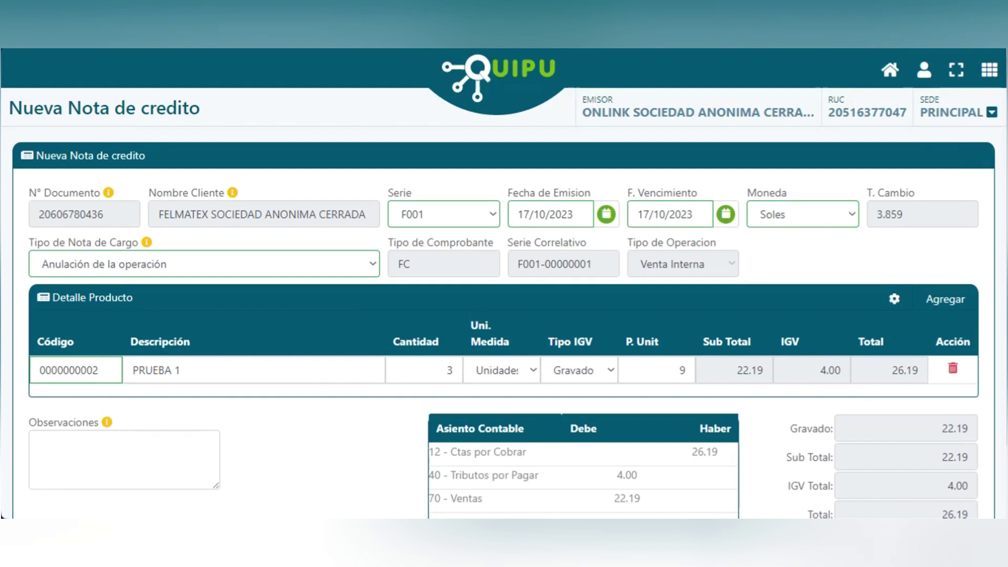
pyautogui.click(990, 112)
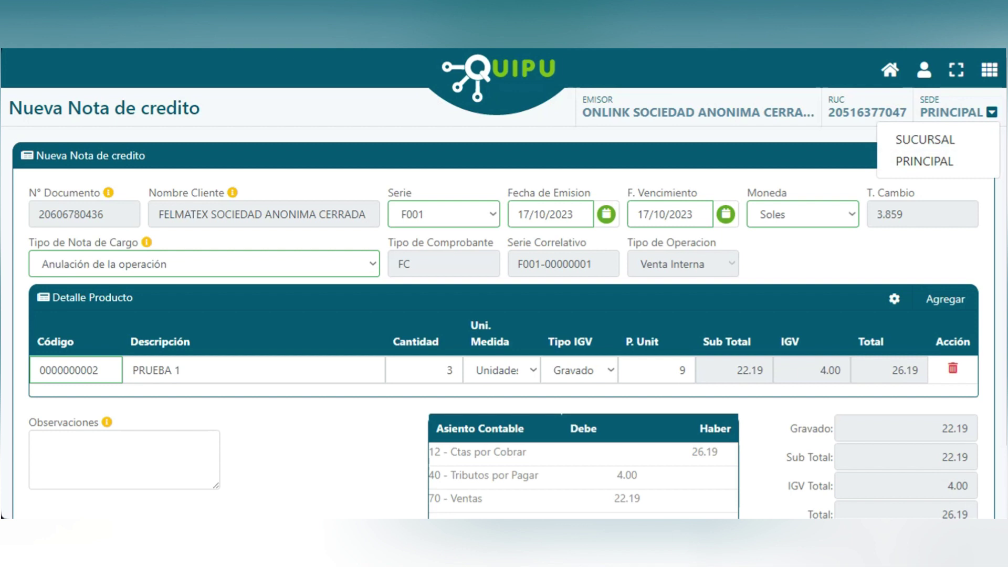
pyautogui.press('Escape')
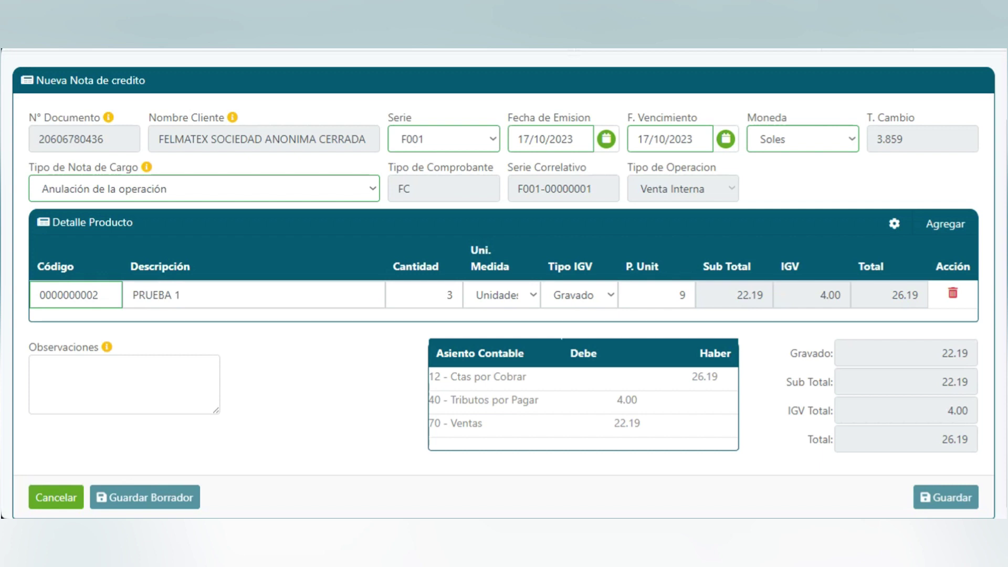
pyautogui.scroll(2, 504, 283)
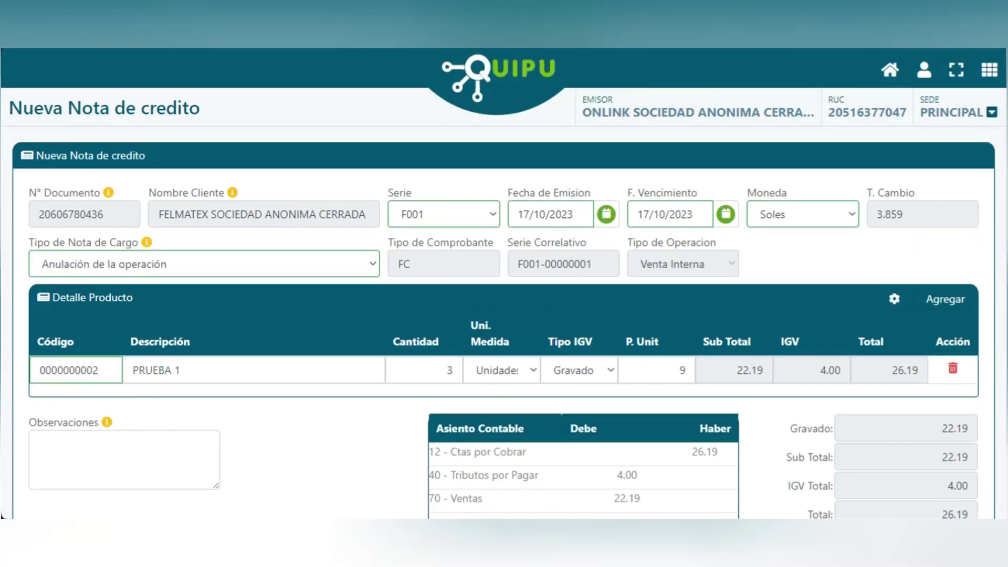
pyautogui.scroll(-2, 504, 283)
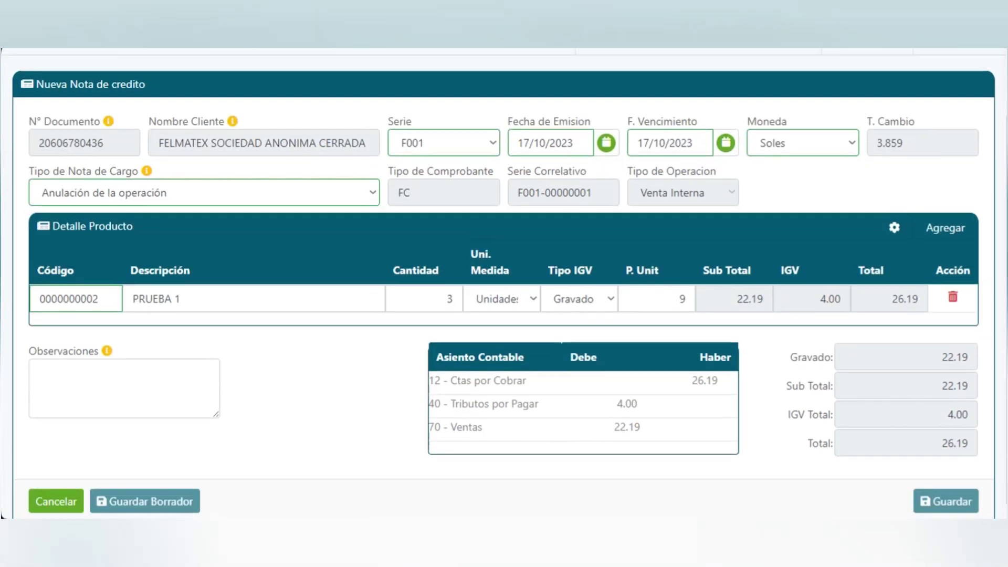
pyautogui.scroll(2, 504, 283)
pyautogui.scroll(-2, 504, 284)
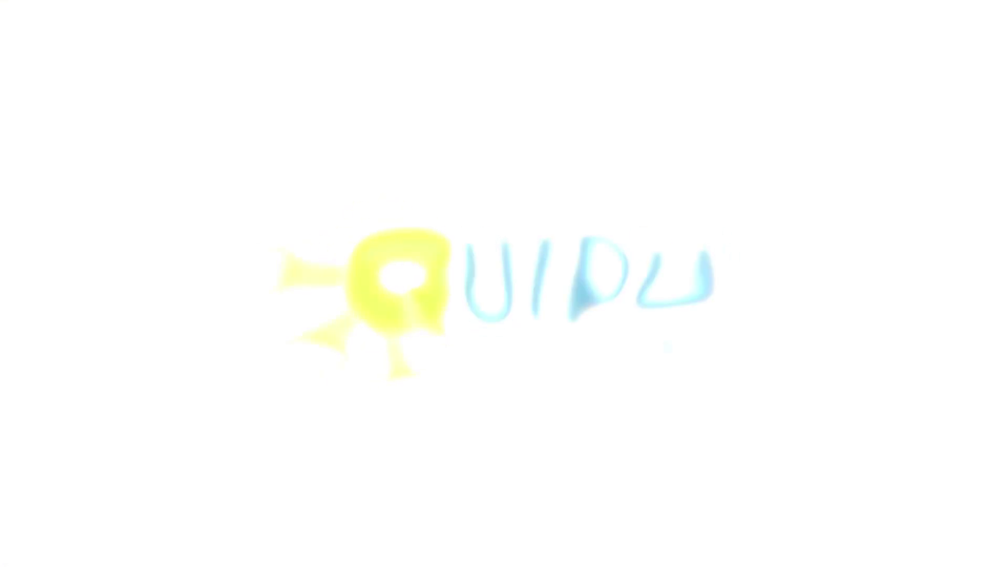